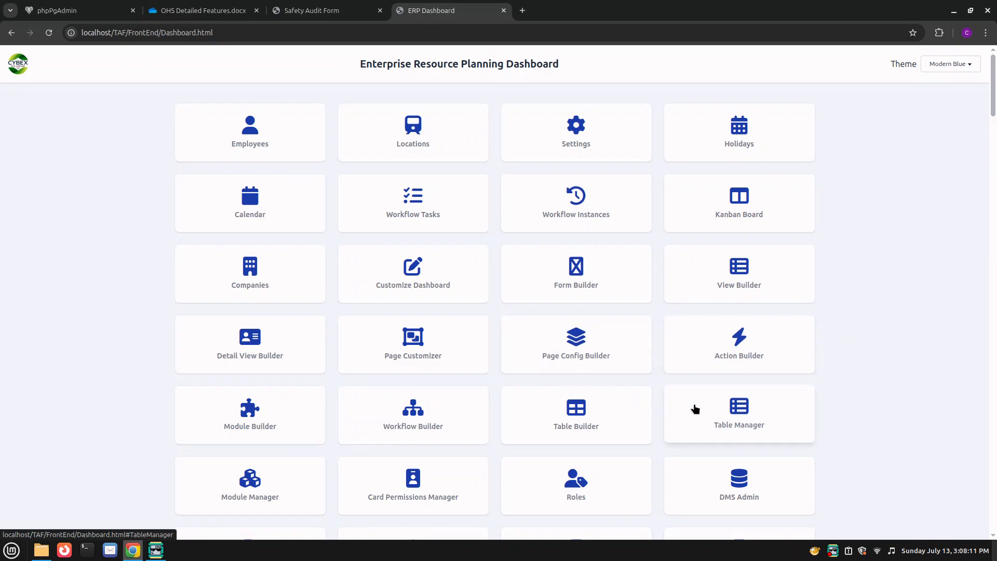
- Open the Form Builder from the dashboard
scroll(734, 410, "down", 3)
scroll(733, 411, "down", 2)
scroll(734, 409, "up", 5)
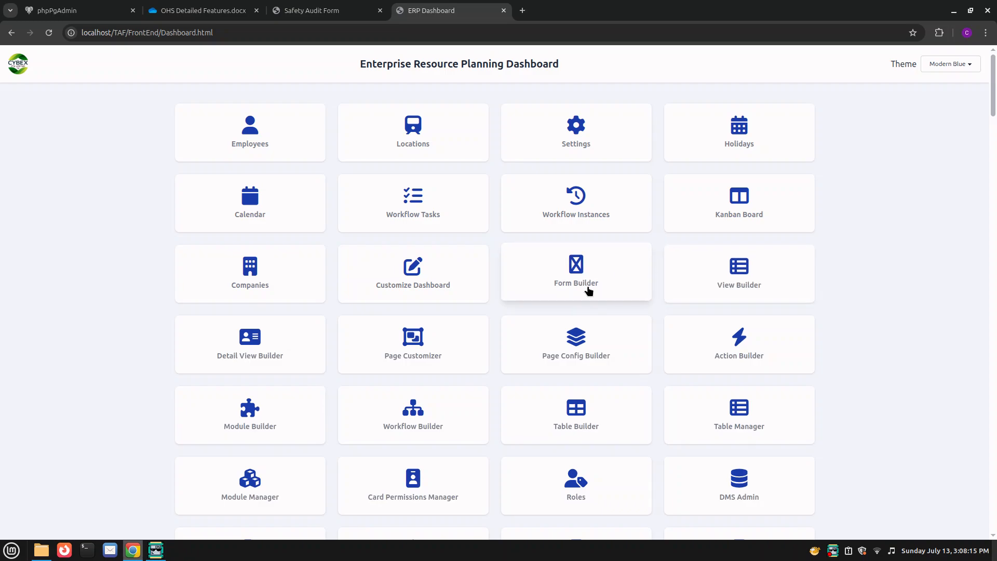
left_click(613, 274)
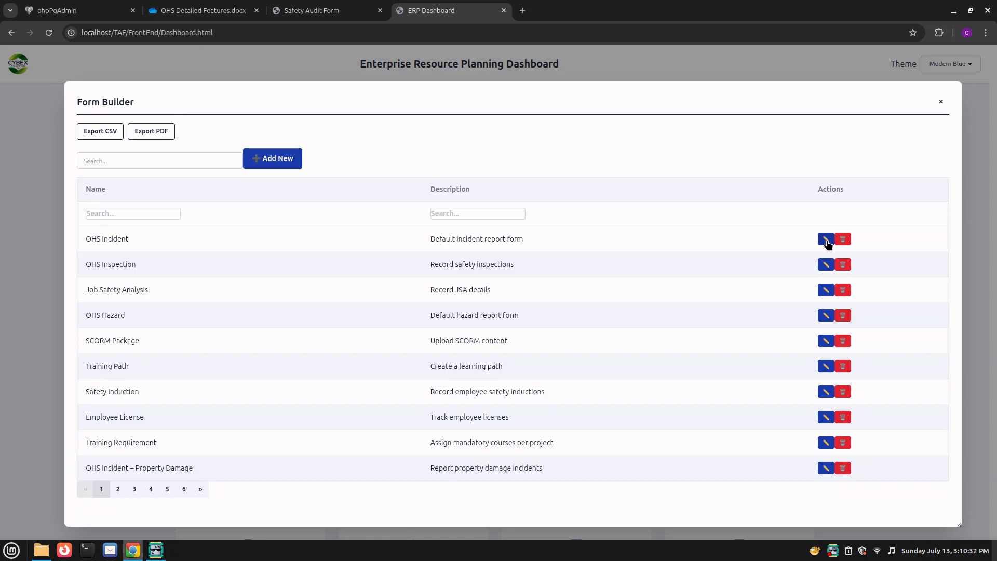
- View the OHS Incident form's fields and settings in the form editor, and close it without saving
left_click(826, 239)
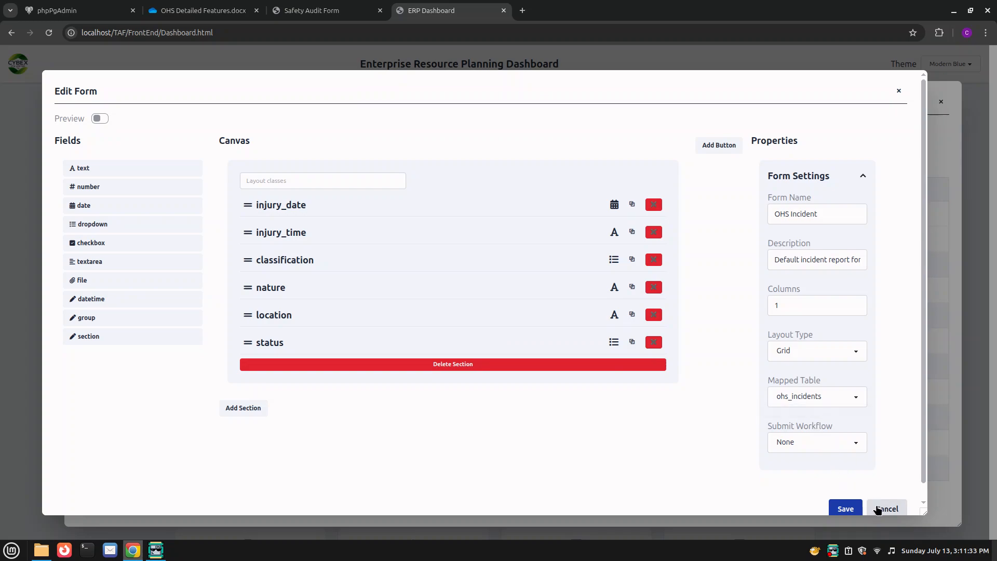
left_click(886, 508)
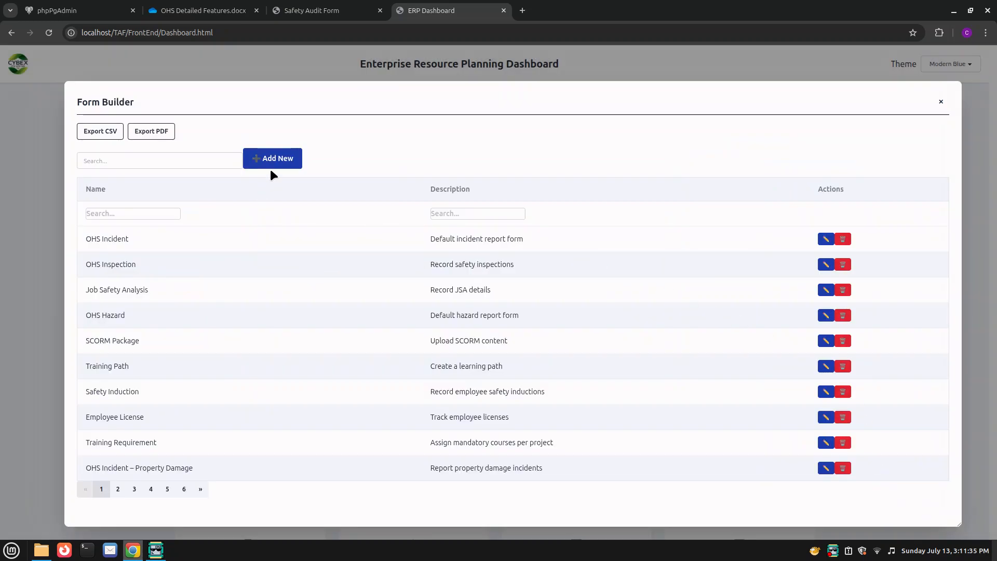
- Start a new form and consult the Safety Audit Form document for its checkpoints before returning to the form editor
left_click(269, 166)
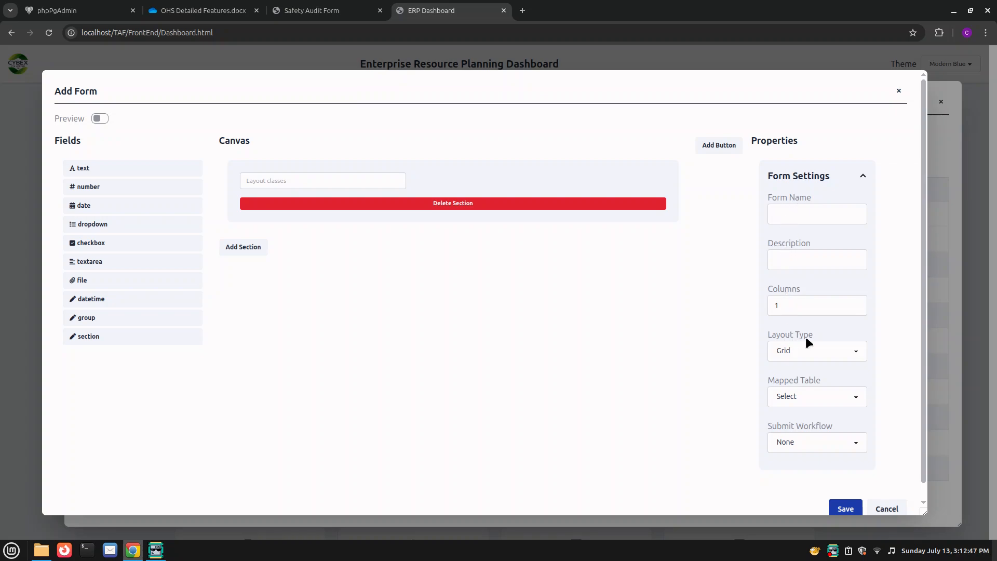
mouse_move(802, 432)
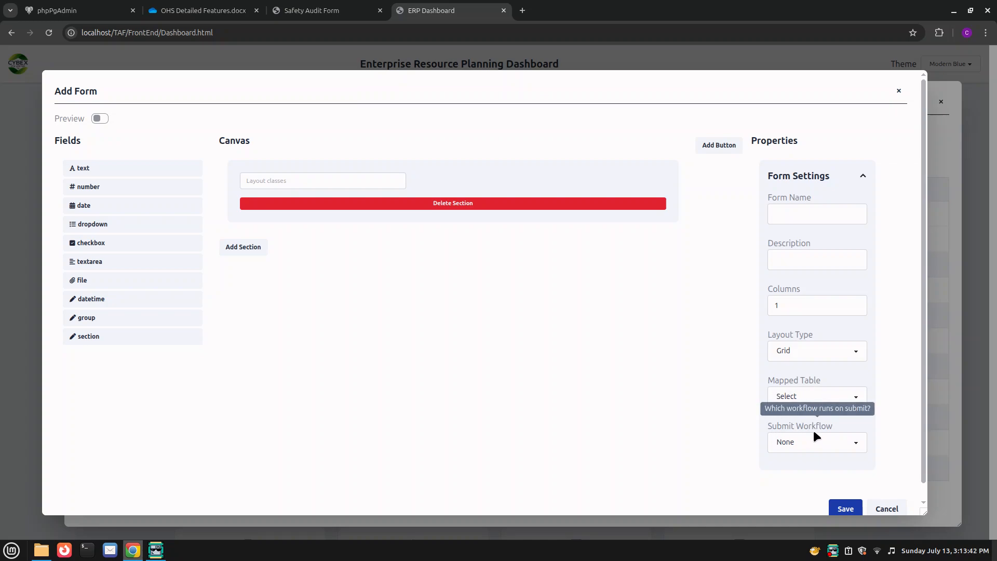
left_click(355, 6)
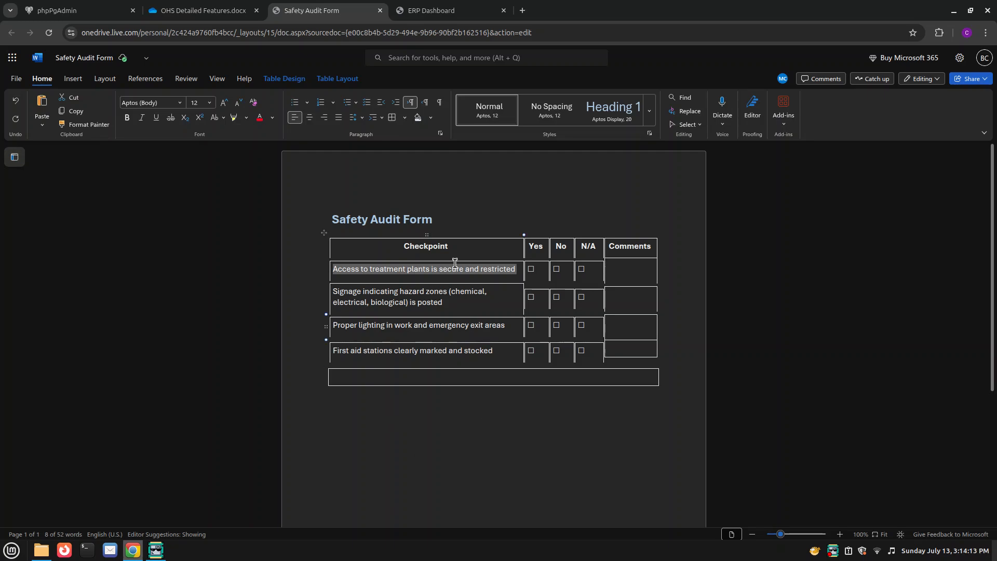
left_click(436, 10)
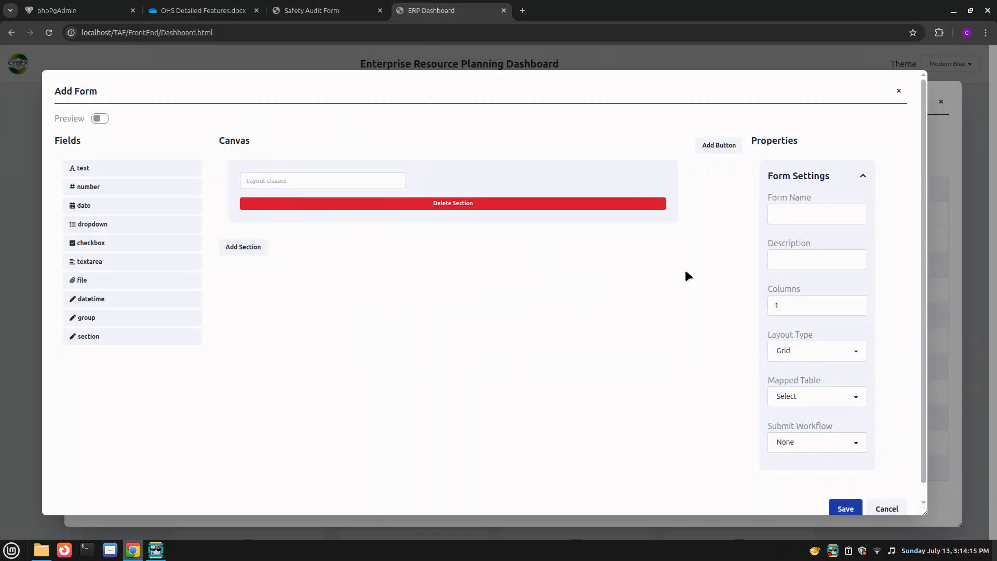
- Name the new form Safety_Audit_Form and set its description to "Default incident report form"
left_click(791, 217)
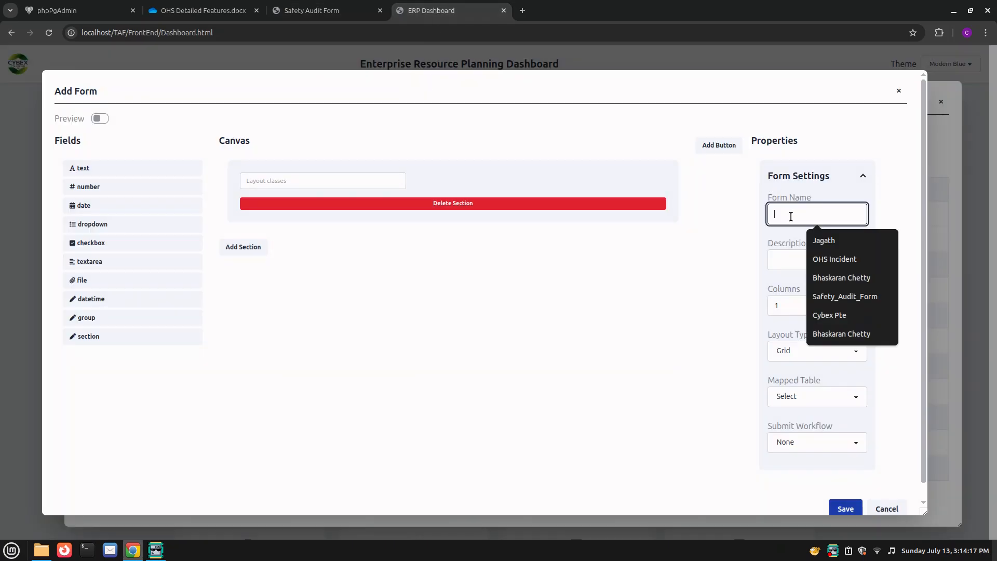
left_click(832, 297)
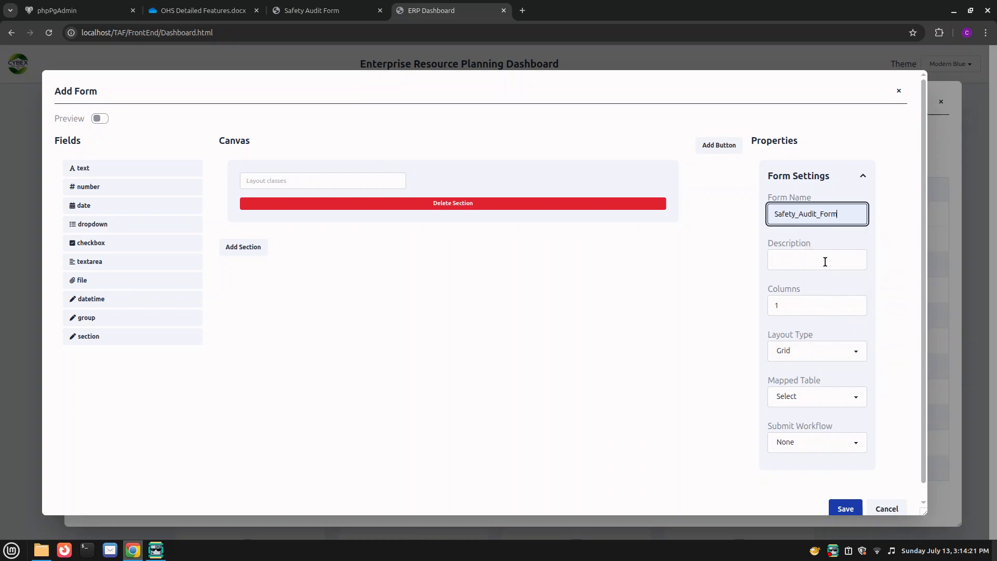
left_click(822, 259)
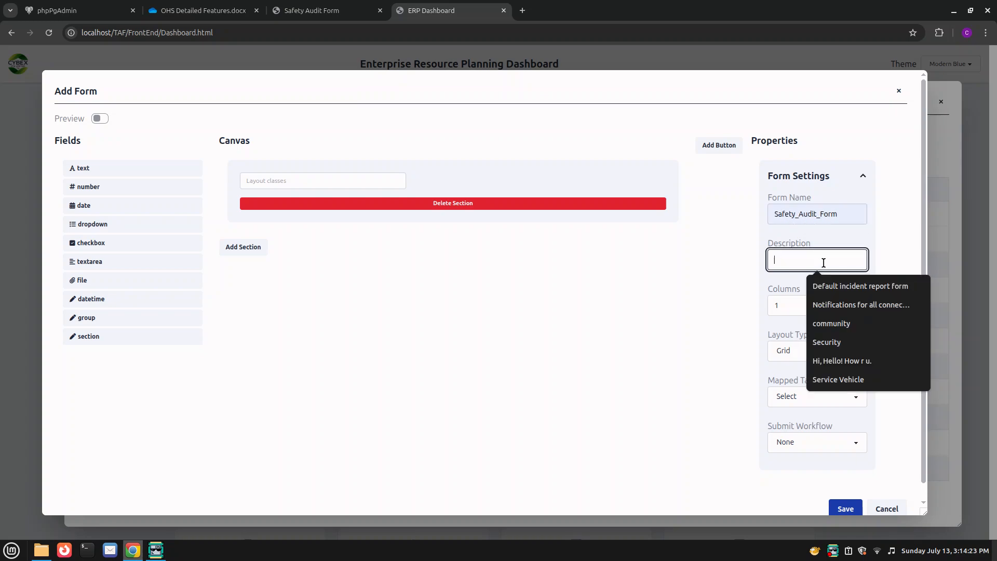
left_click(827, 283)
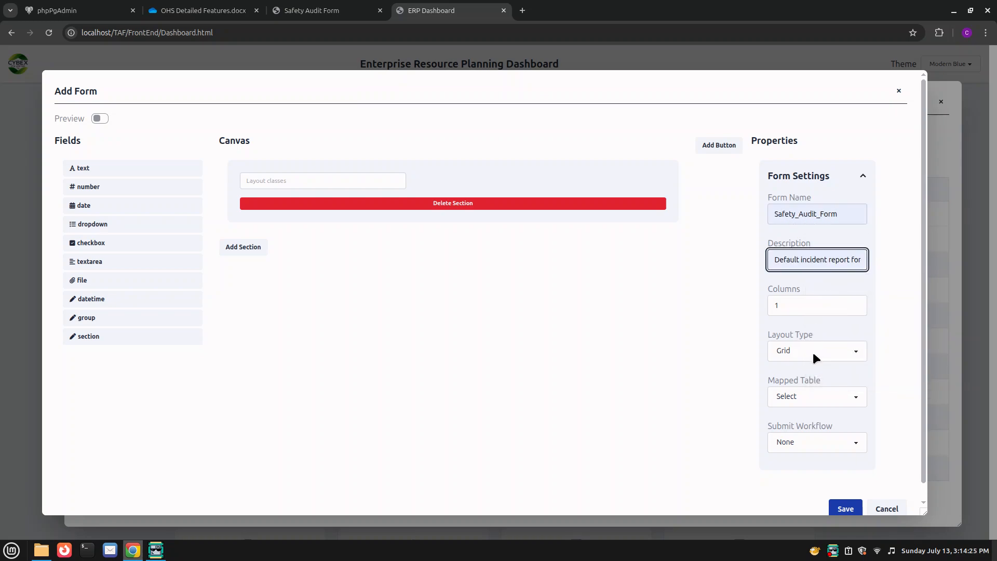
- Map the form to the bank_transactions table and set its submit workflow to OHS Action Overdue
left_click(815, 392)
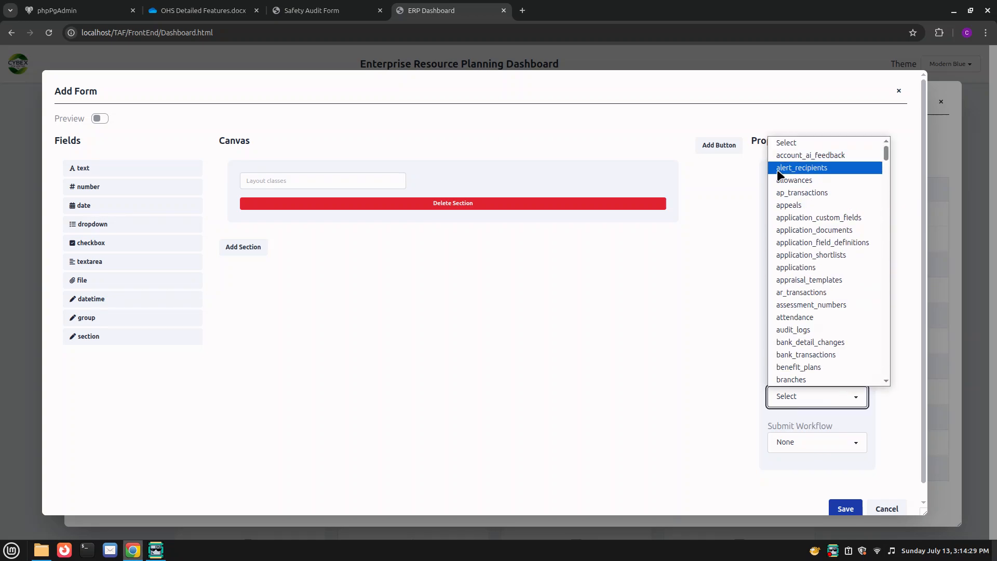
left_click(809, 355)
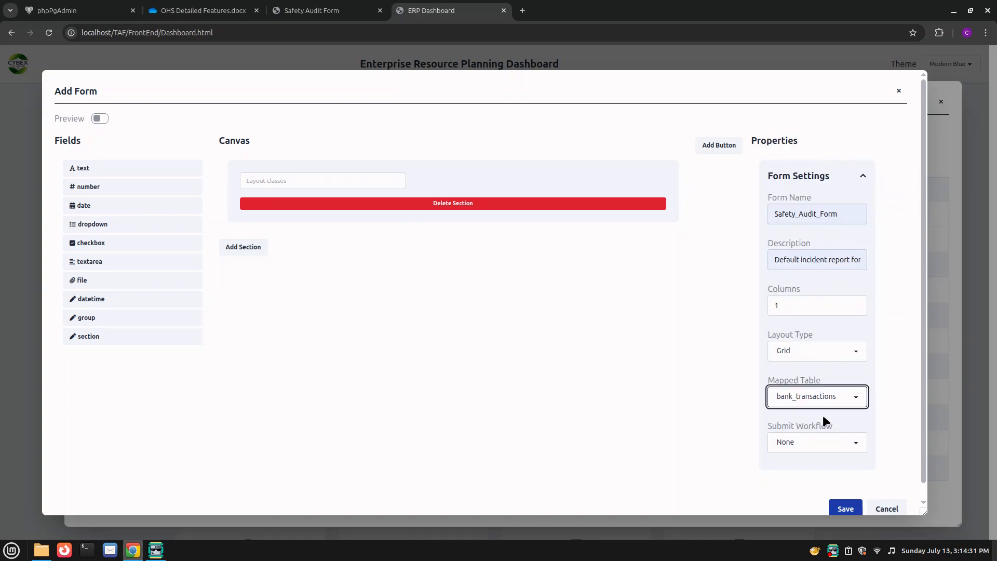
left_click(825, 439)
key("Escape")
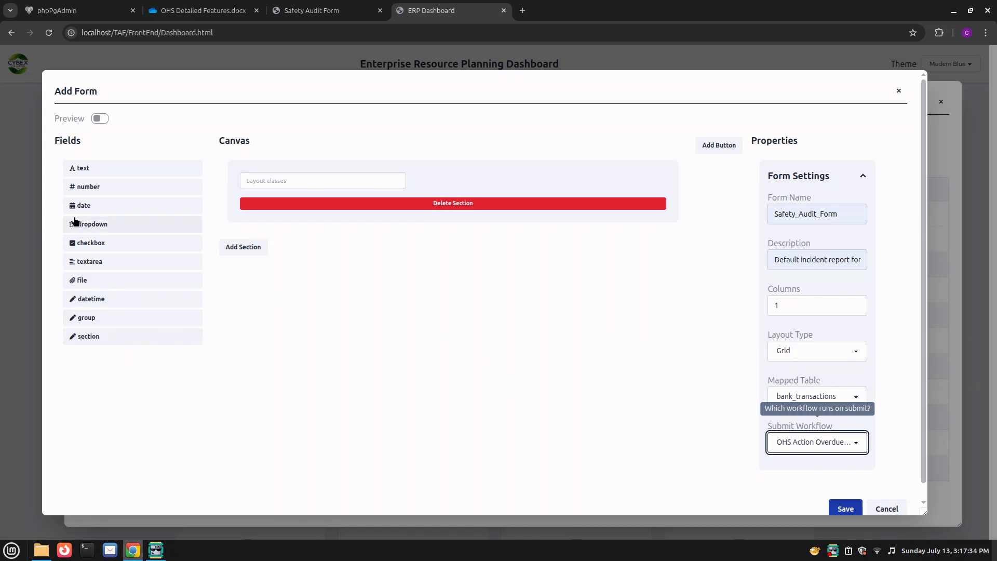
- Add a text field to the form canvas and expand its settings to review the field types and data column suggestions
left_click_drag(106, 170, 348, 208)
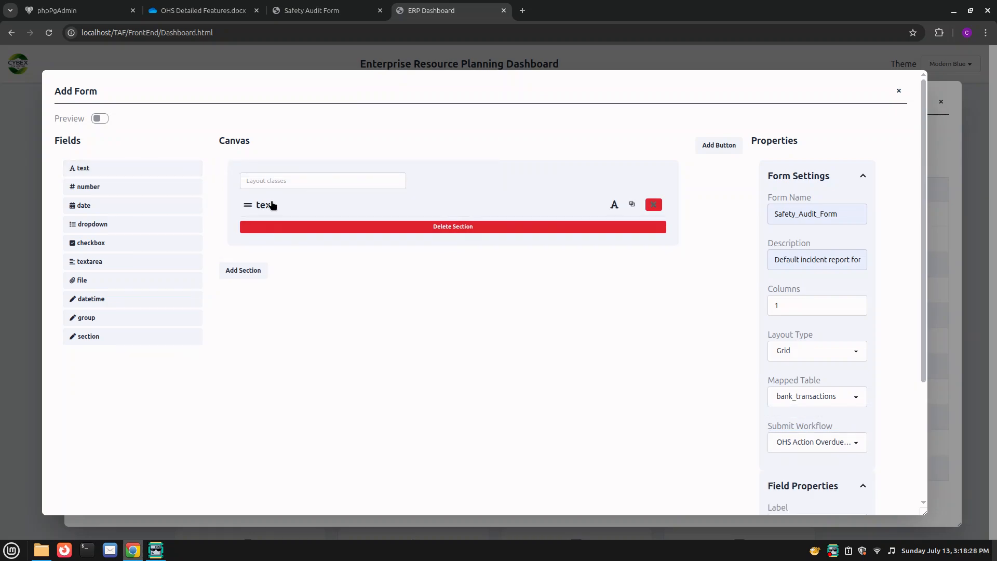
left_click(271, 204)
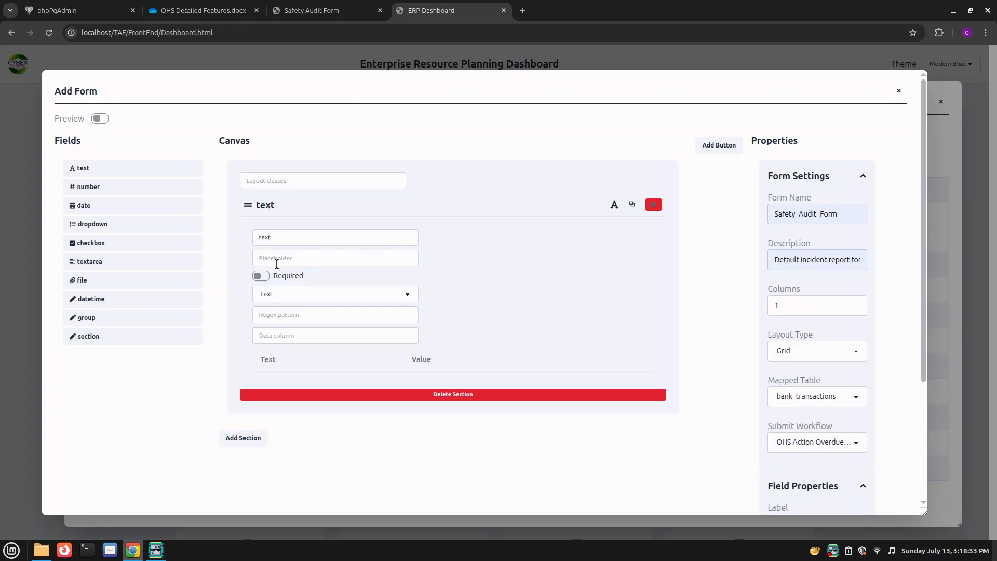
left_click(281, 295)
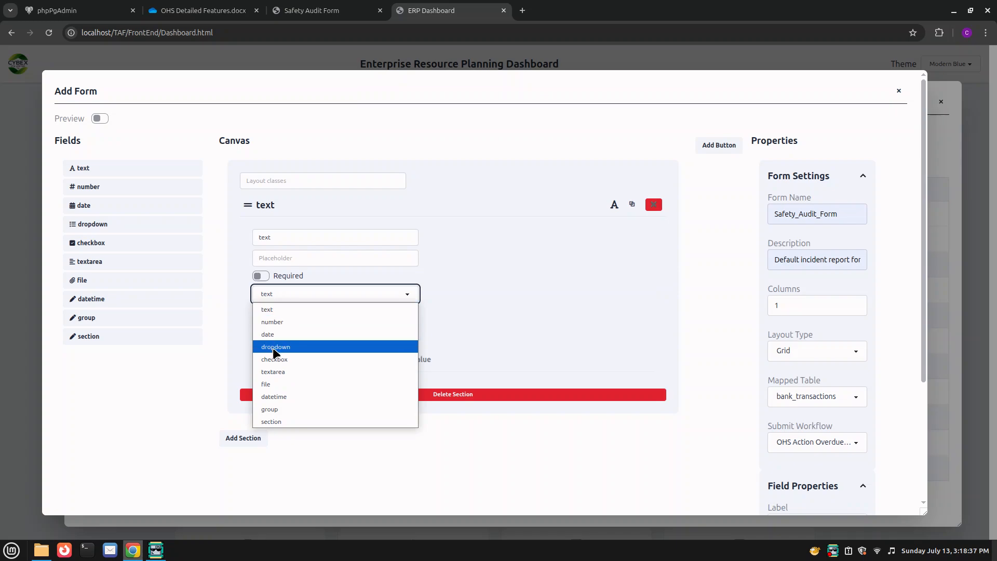
left_click(288, 296)
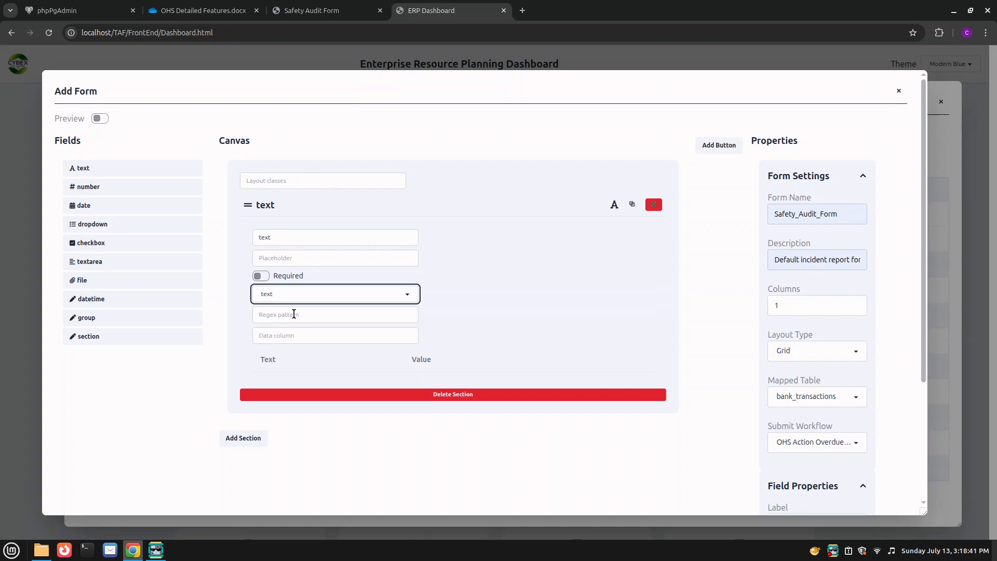
left_click(298, 337)
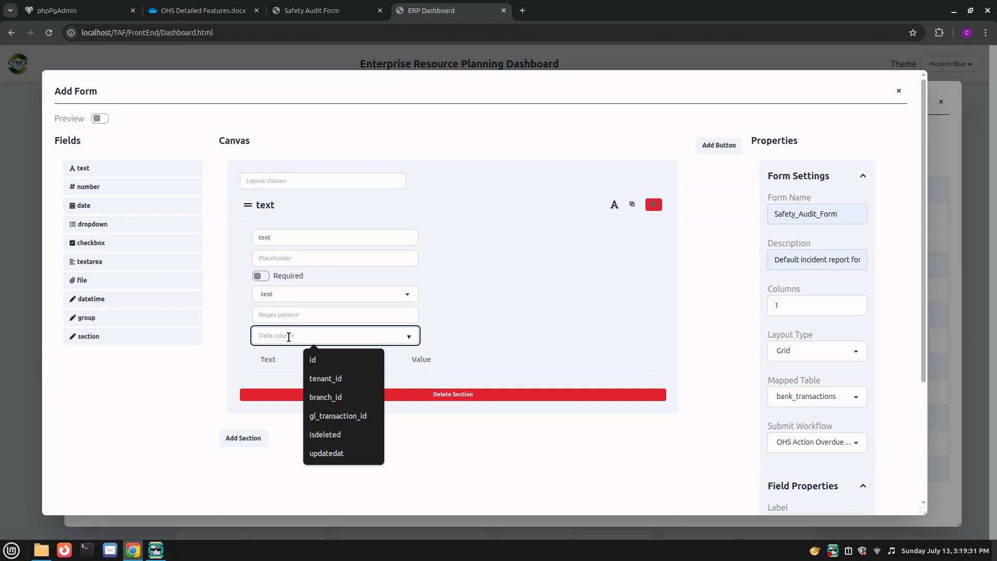
- Copy the checkpoint "Access to treatment plants is secure and restricted" from the Safety Audit Form document into the text field's label
left_click(333, 11)
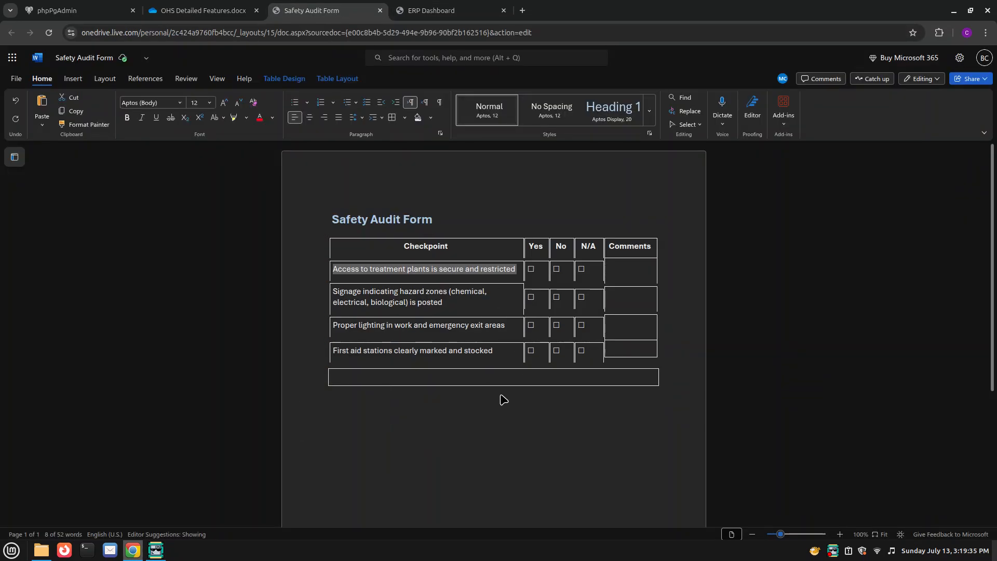
left_click(483, 268)
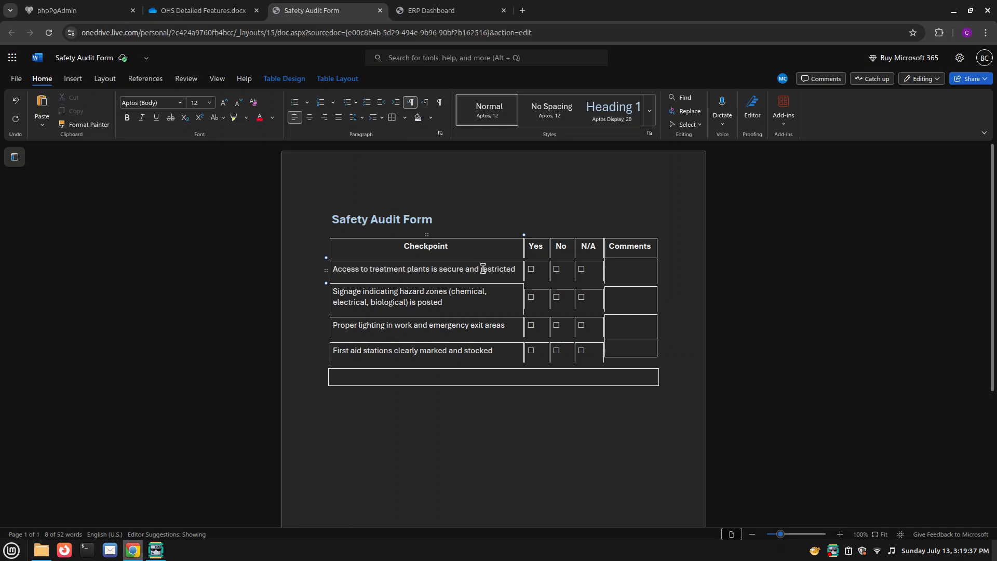
triple_click(483, 269)
key("ctrl+c")
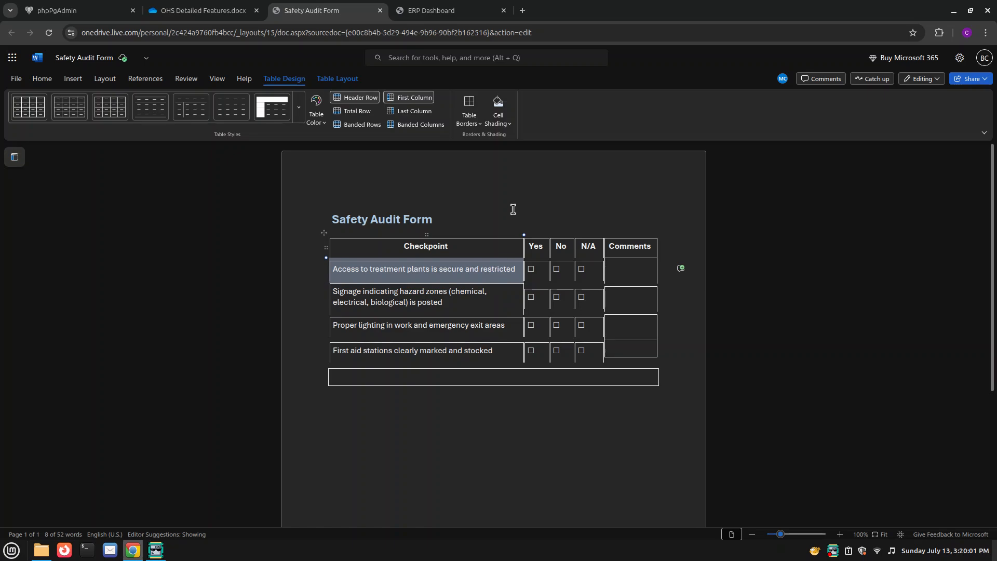
left_click(483, 12)
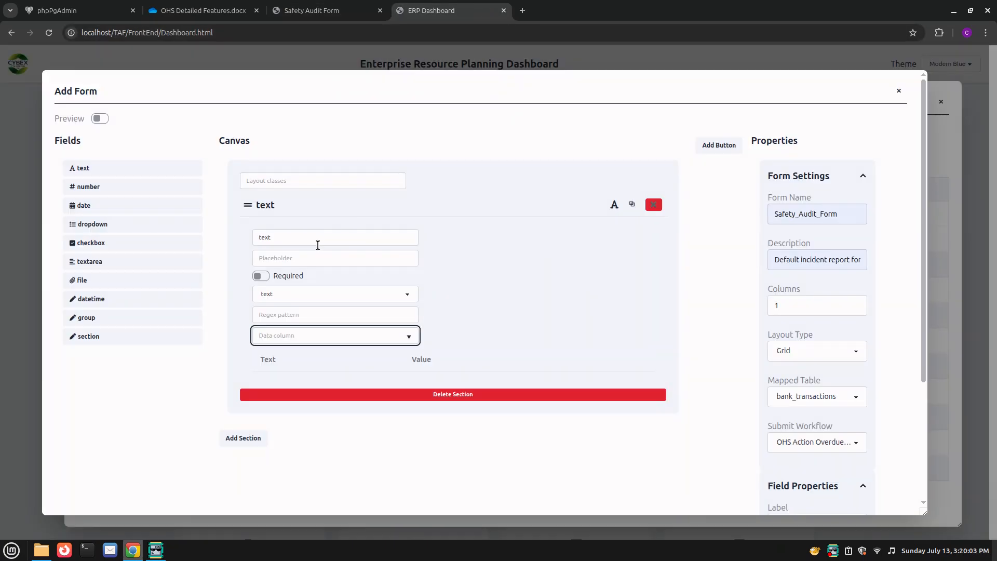
left_click_drag(323, 233, 192, 234)
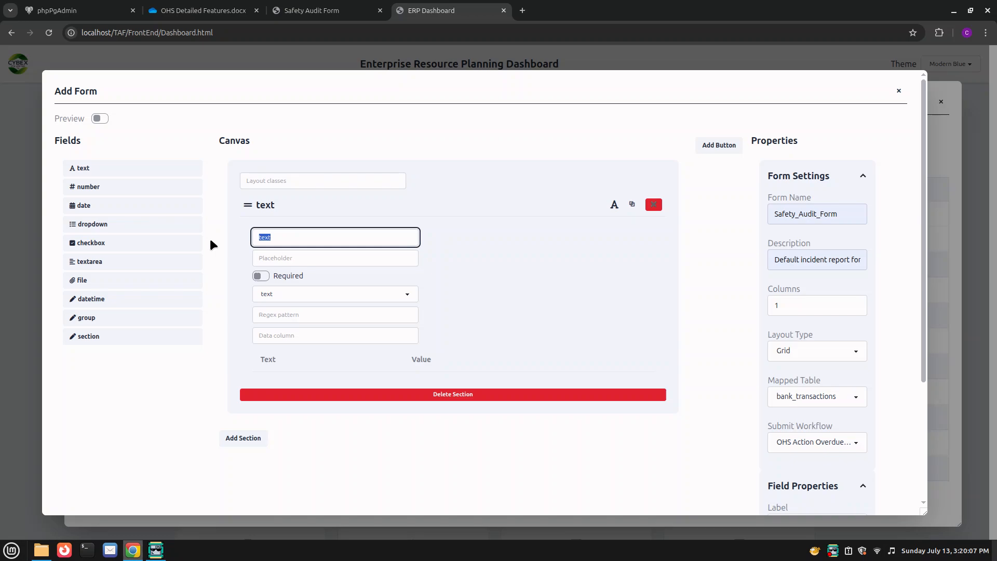
key("ctrl+v")
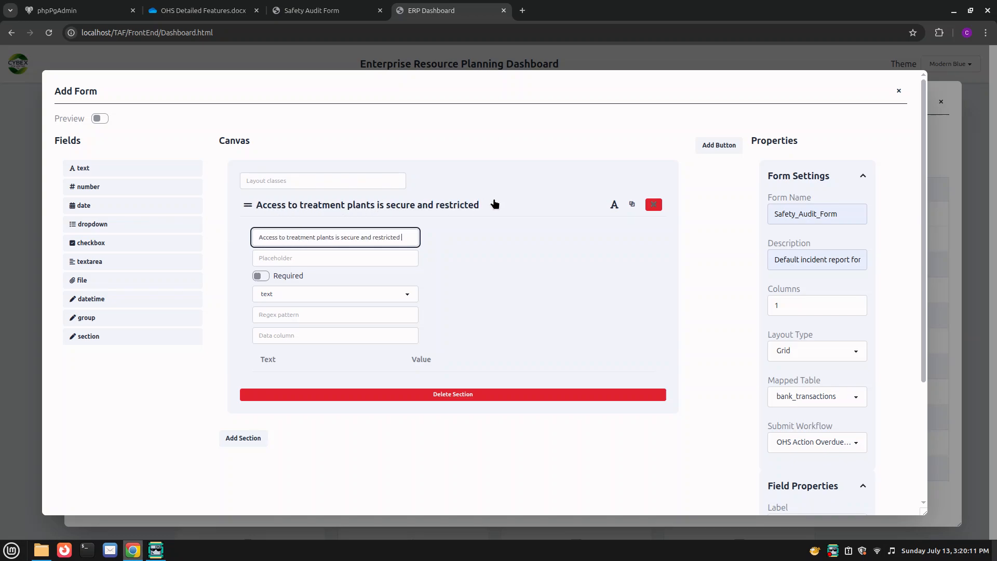
- Set the field's placeholder to "Access to treatment plants is secure and restricted" and its type to dropdown
left_click(357, 263)
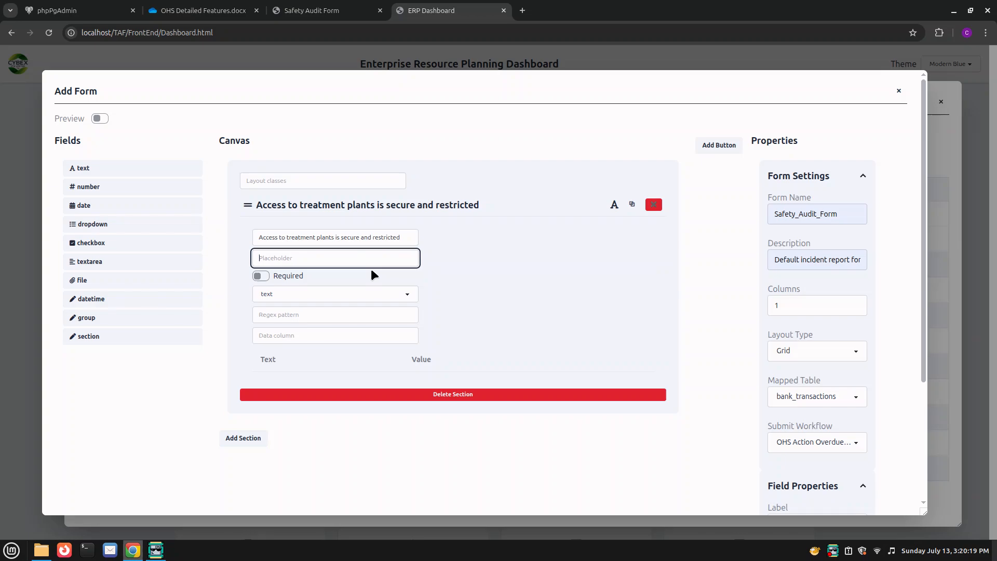
key("ctrl+v")
left_click(377, 295)
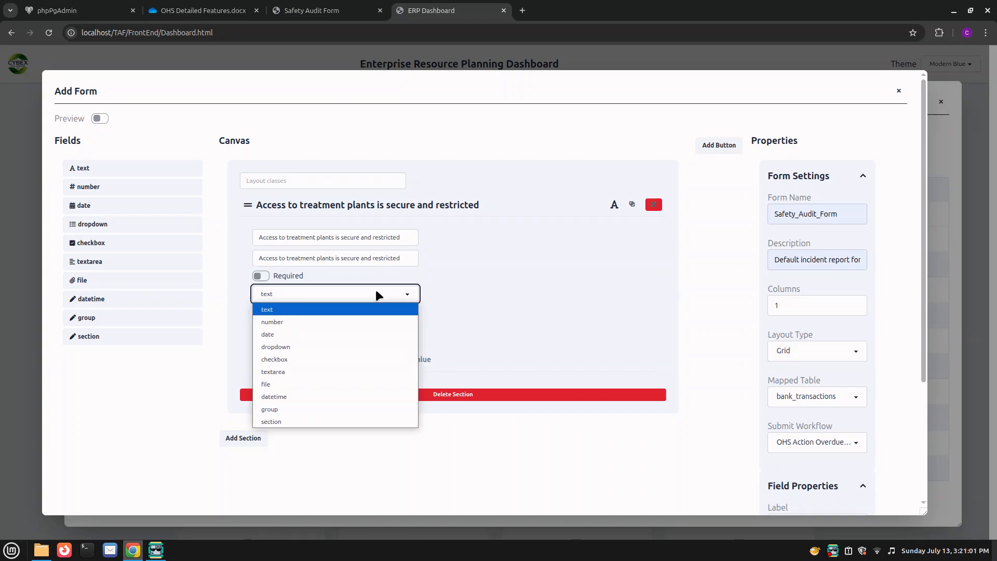
left_click(357, 348)
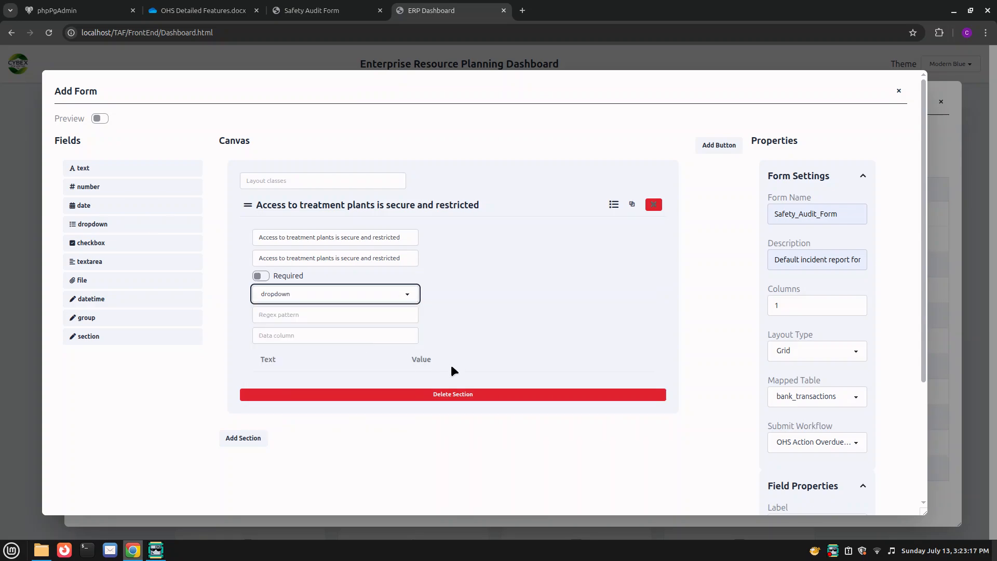
- Add a Yes option to the dropdown field in its advanced properties, filling in both its text and value
scroll(458, 373, "down", 3)
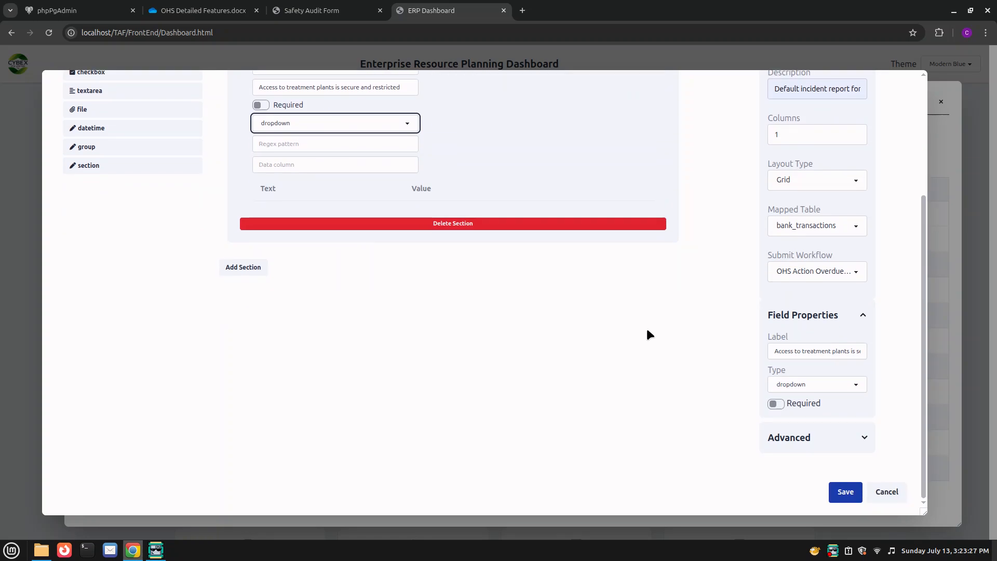
left_click(804, 442)
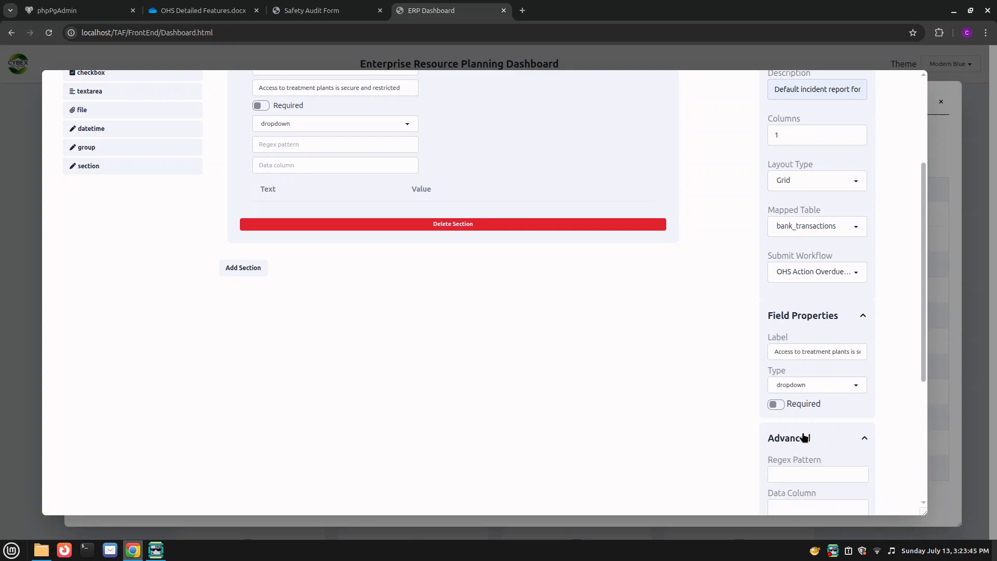
scroll(795, 436, "down", 5)
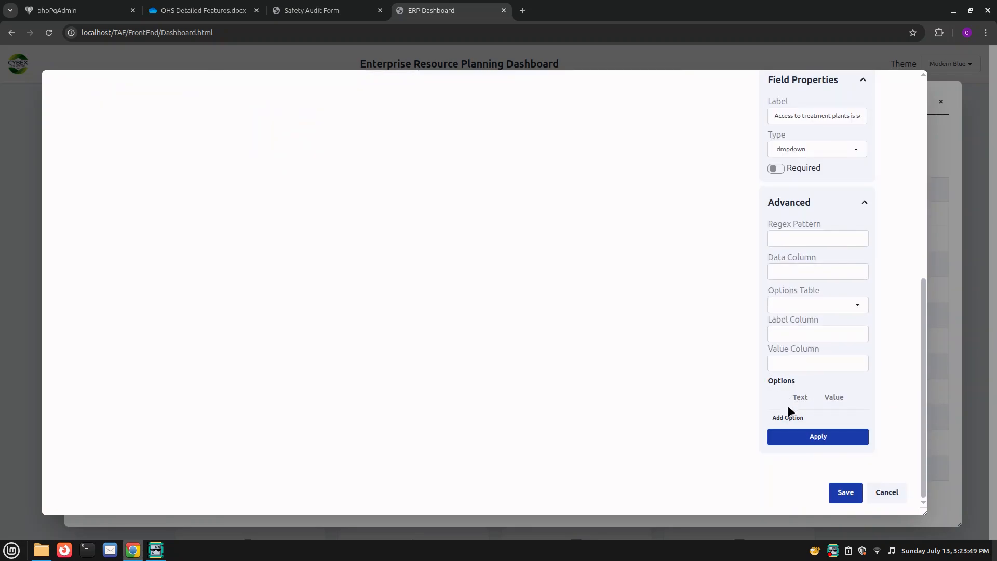
left_click(788, 419)
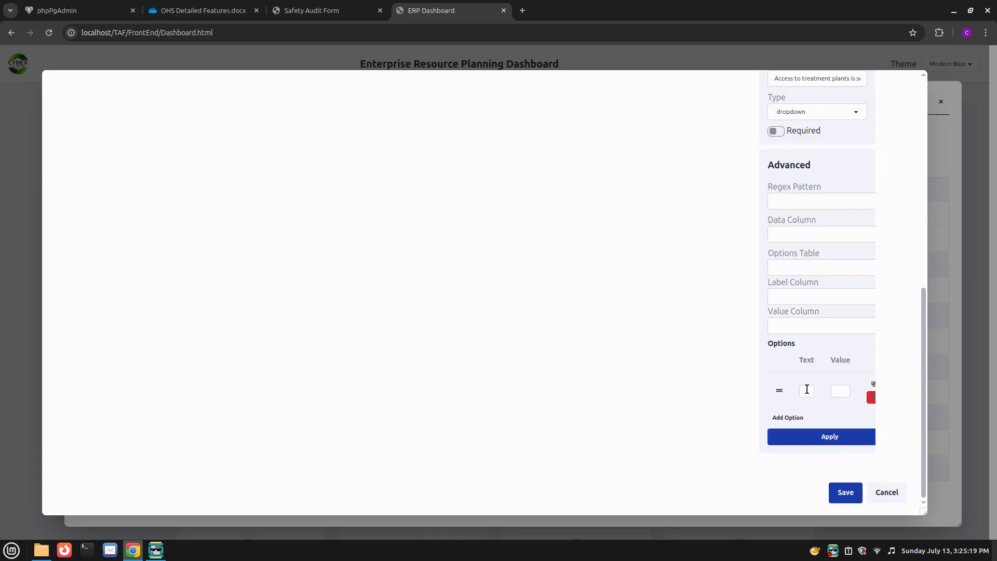
left_click(807, 390)
type("1")
left_click(843, 391)
- Duplicate the dropdown's Yes option and change the copy's text and value to No
left_click(874, 385)
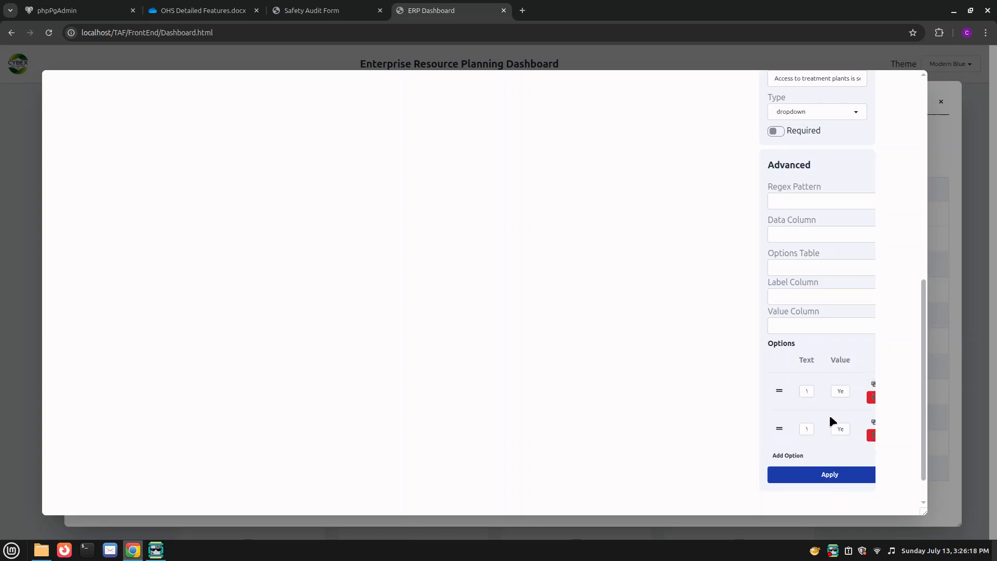
left_click(811, 428)
double_click(845, 429)
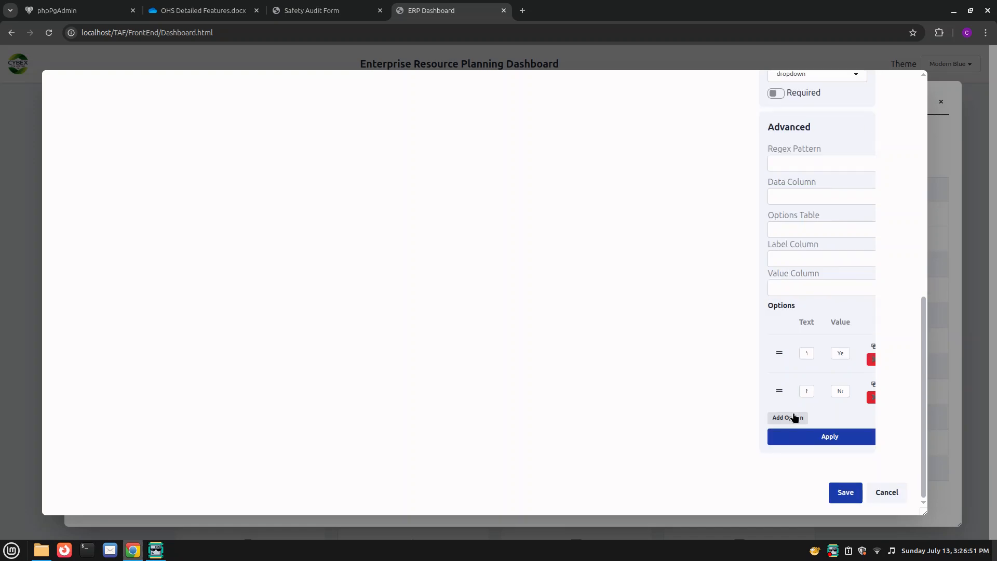
- Add a third dropdown option with N/A as both text and value, and apply the field's properties
left_click(793, 417)
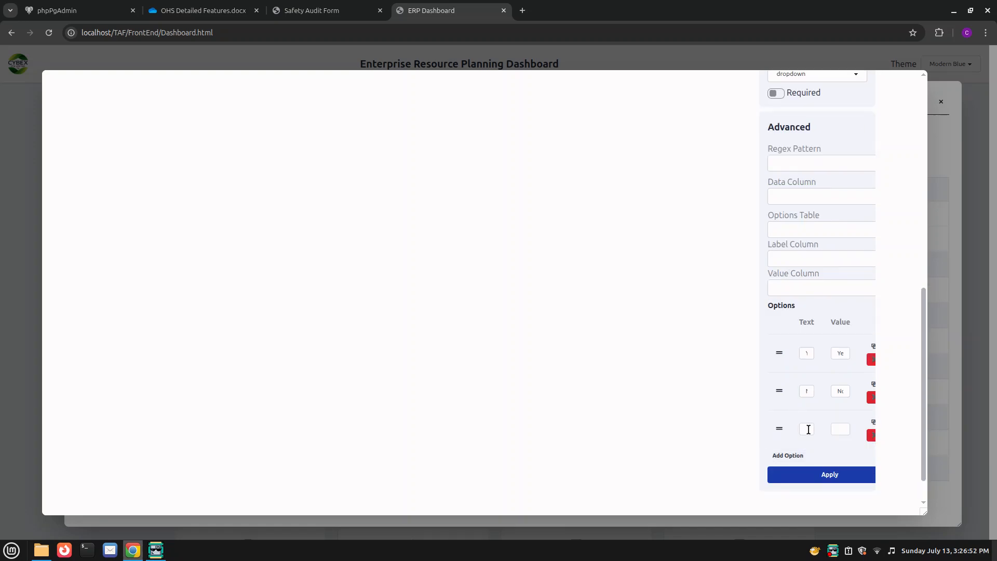
left_click(808, 428)
left_click(846, 426)
left_click(833, 476)
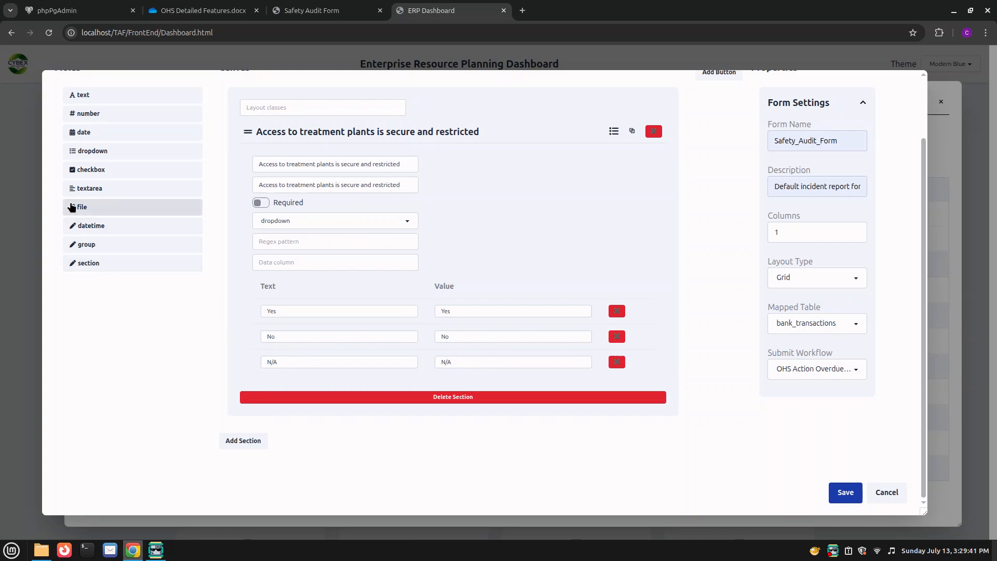
- Add a textarea field below the access checkpoint dropdown, label it Comments and keep textarea as its type
left_click_drag(89, 189, 289, 403)
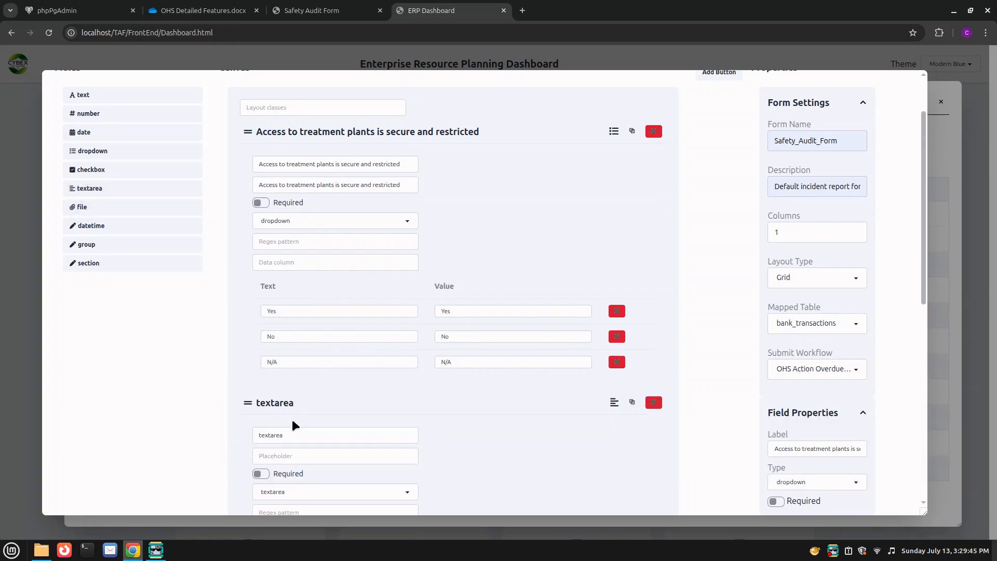
double_click(291, 436)
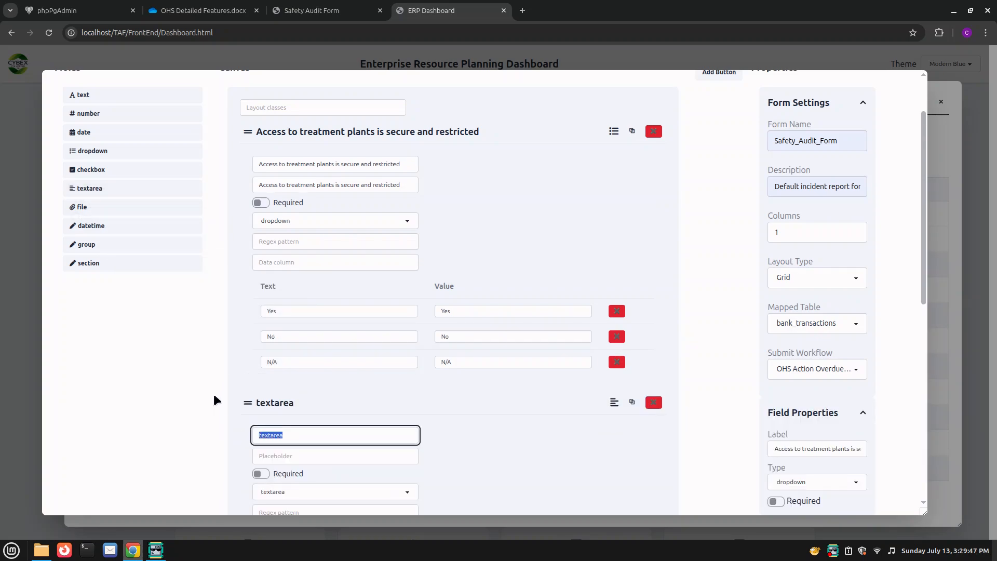
type("Comments")
scroll(373, 423, "down", 1)
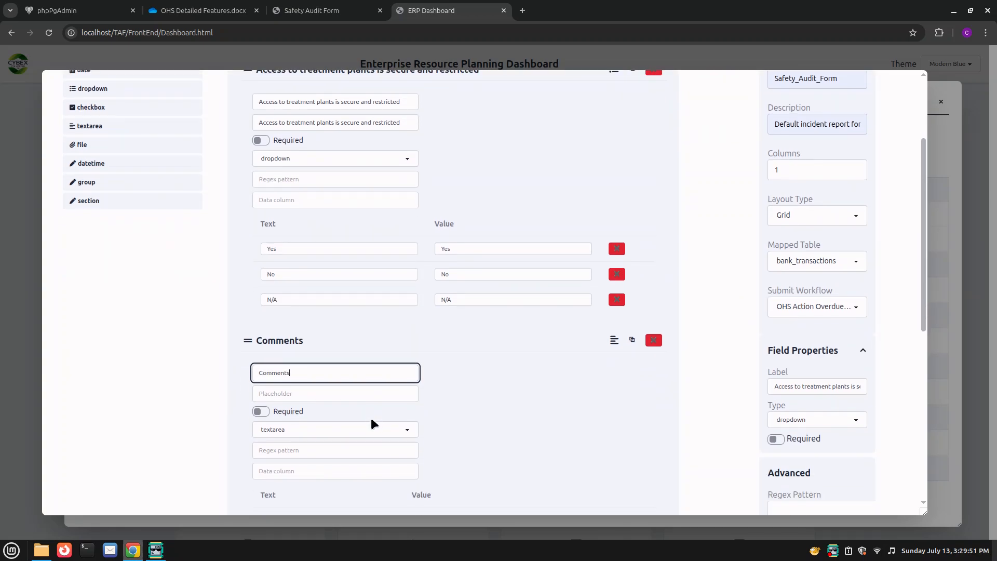
scroll(467, 450, "down", 2)
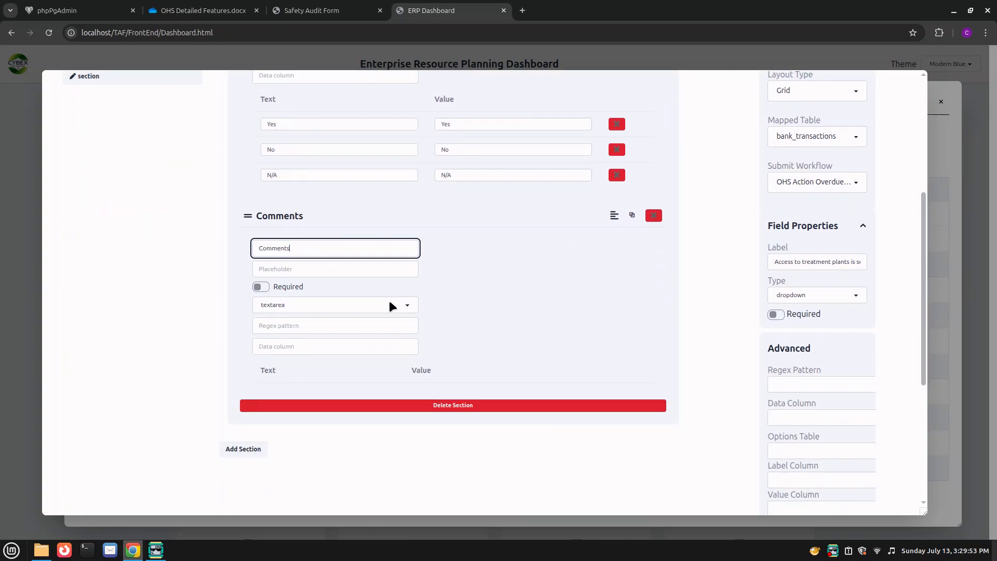
left_click(399, 309)
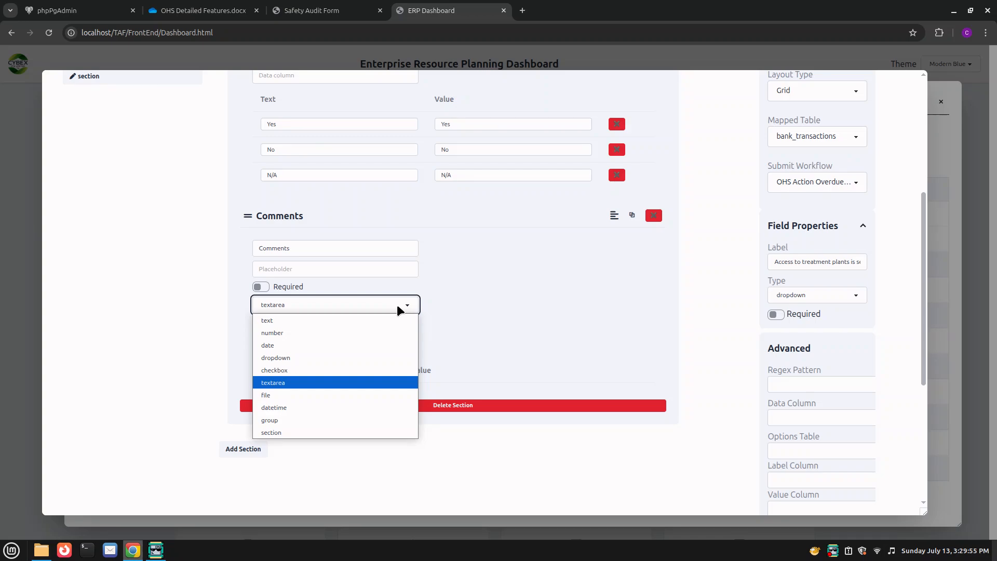
left_click(358, 383)
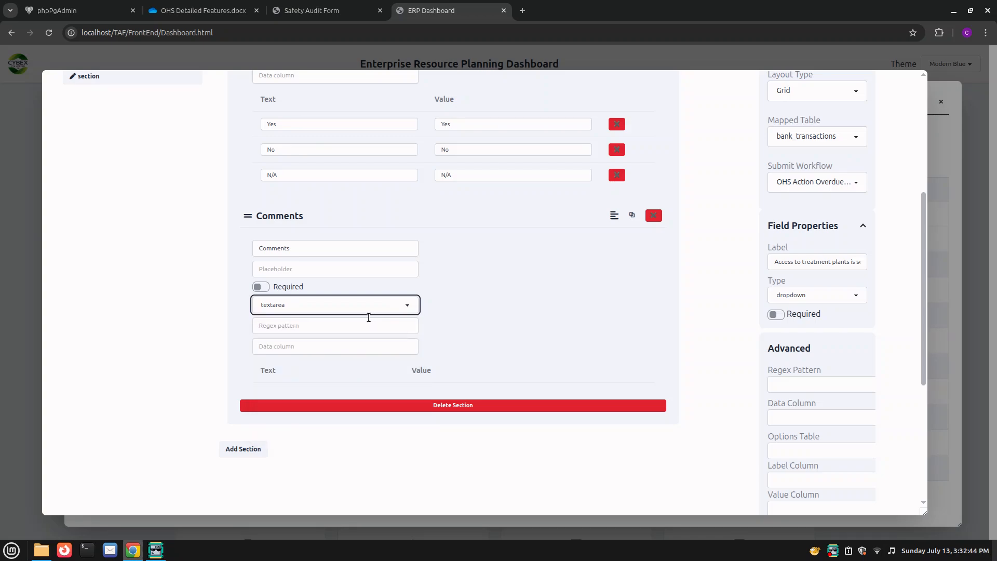
- Collapse the details of the Comments field and the access checkpoint field on the canvas
left_click(292, 218)
scroll(369, 302, "up", 3)
scroll(369, 301, "up", 3)
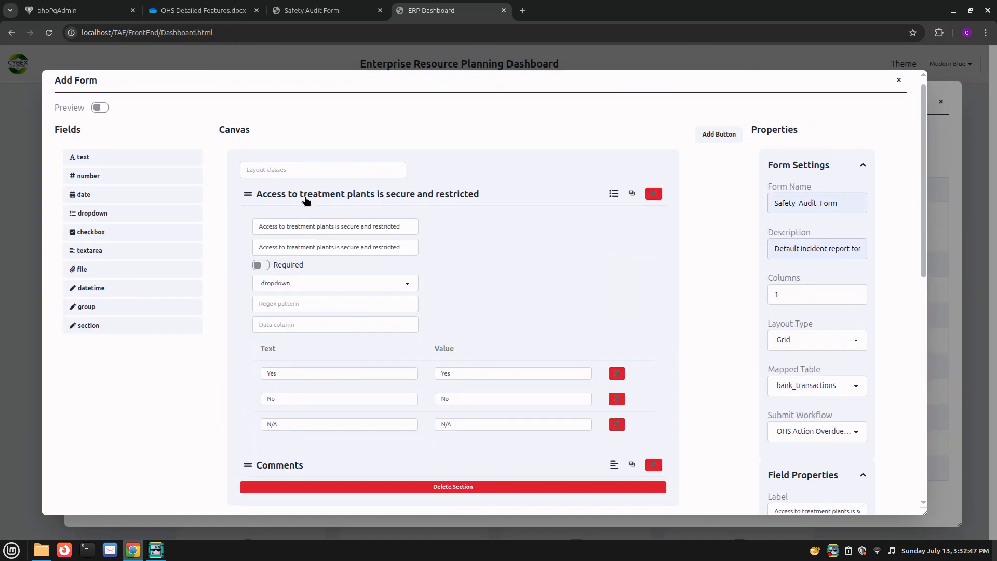
left_click(370, 196)
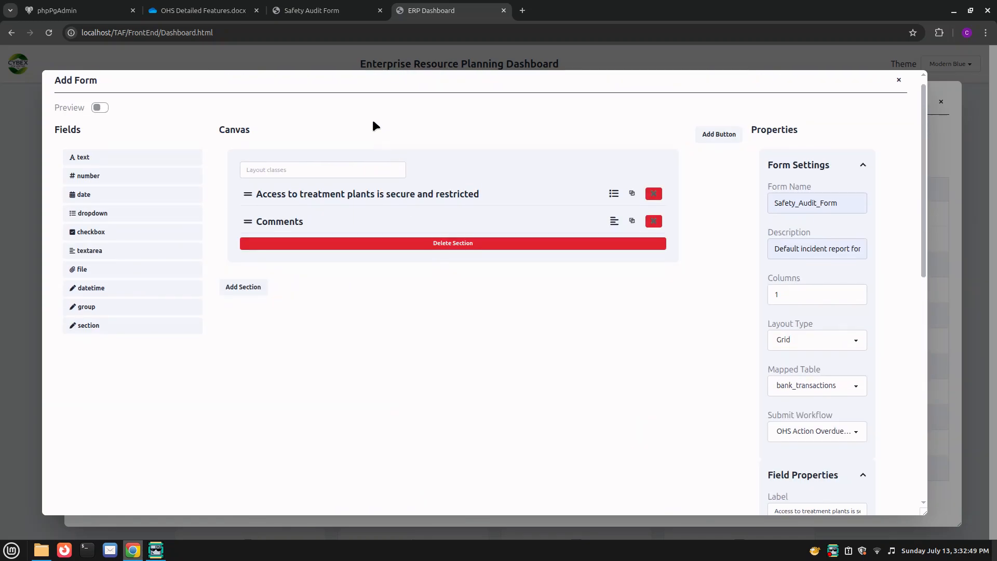
- Copy the checkpoint "Signage indicating hazard zones (chemical, electrical, biological) is posted" from the Safety Audit Form document and return to the ERP Dashboard
left_click(346, 11)
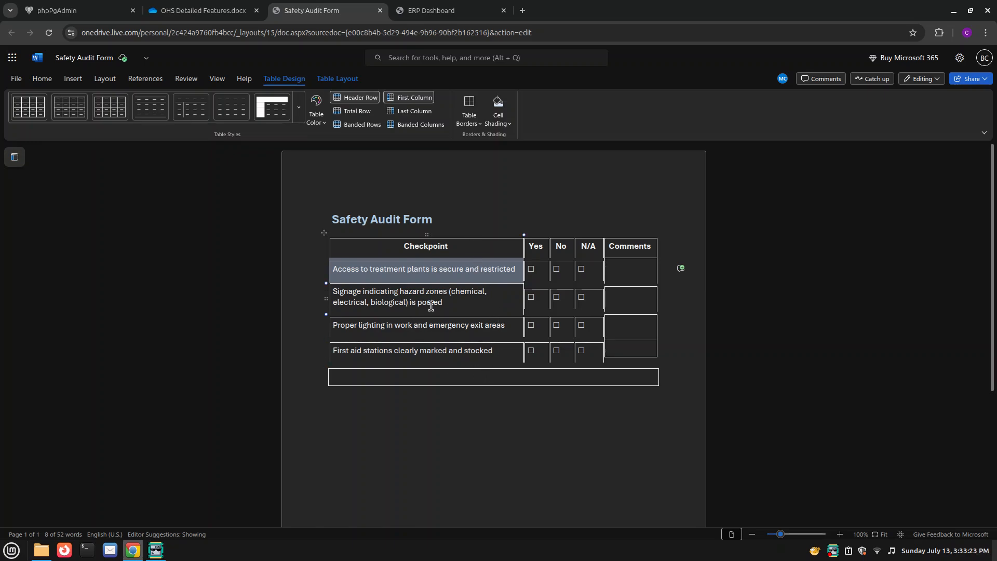
left_click_drag(443, 303, 334, 289)
key("ctrl+c")
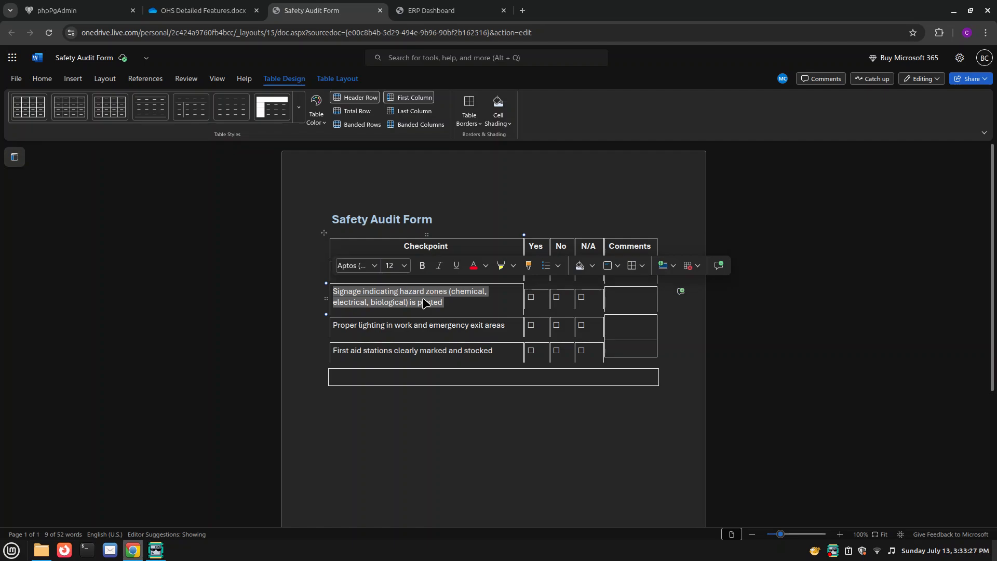
left_click(414, 7)
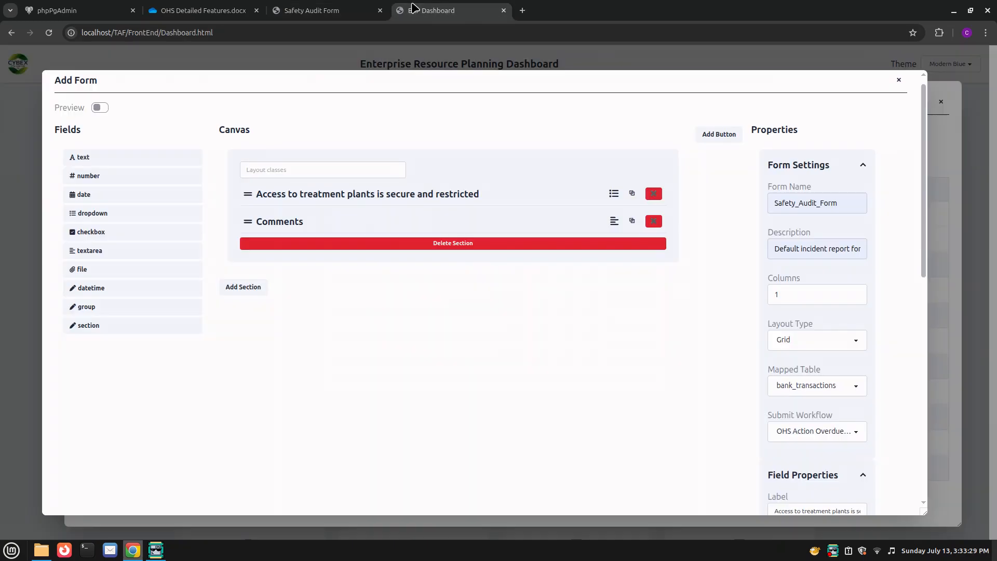
- Duplicate the access checkpoint field and move the copy below the Comments field
left_click(632, 195)
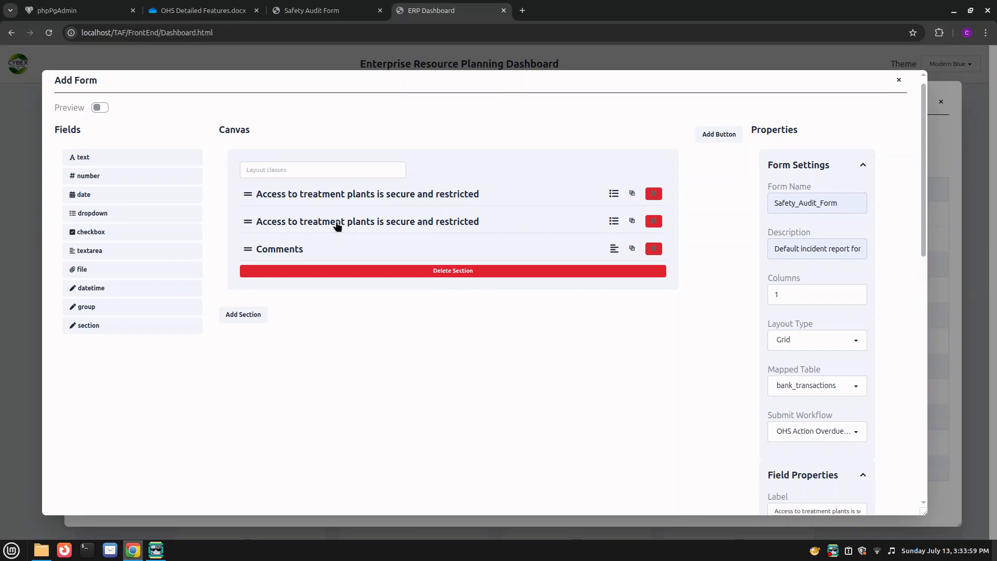
left_click_drag(337, 225, 340, 234)
left_click_drag(247, 221, 262, 254)
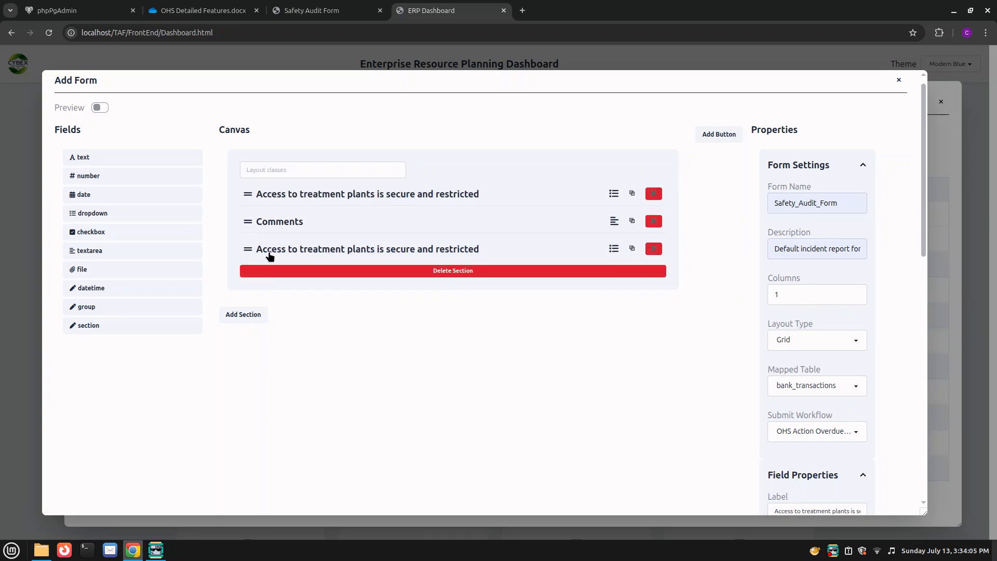
- Set the duplicated field's label and placeholder to "Signage indicating hazard zones (chemical, electrical, biological) is posted" and collapse it
left_click(284, 251)
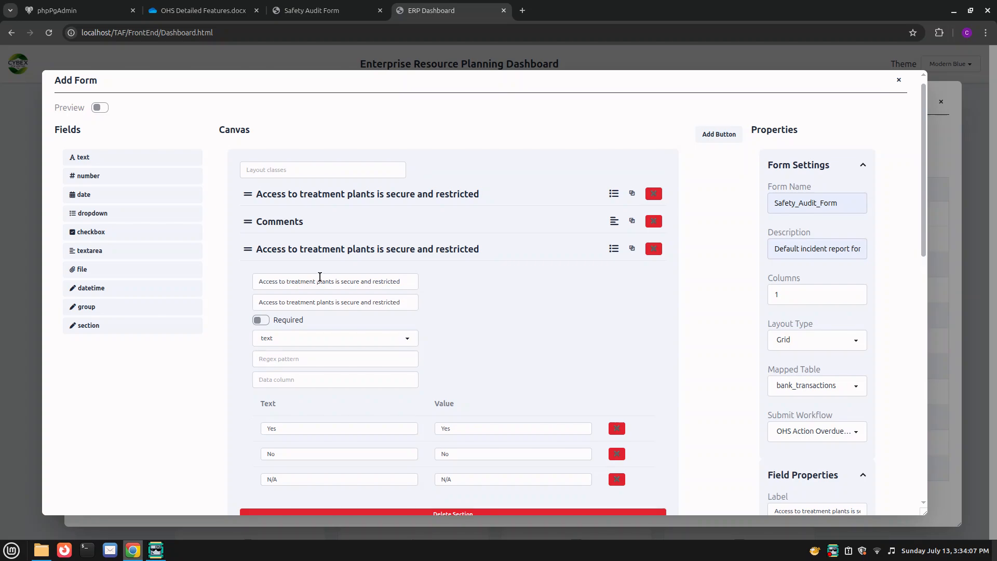
double_click(323, 278)
triple_click(323, 279)
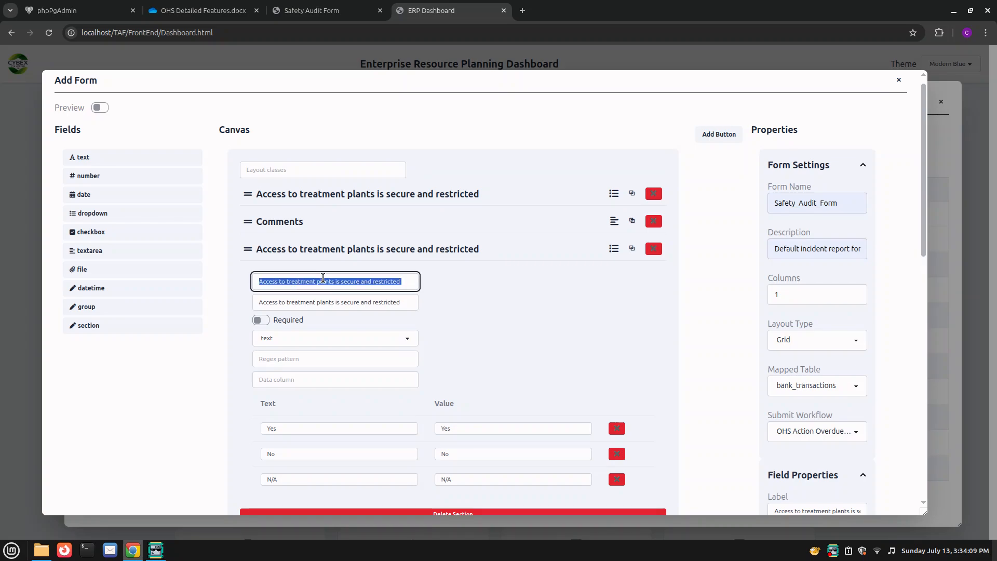
key("ctrl+v")
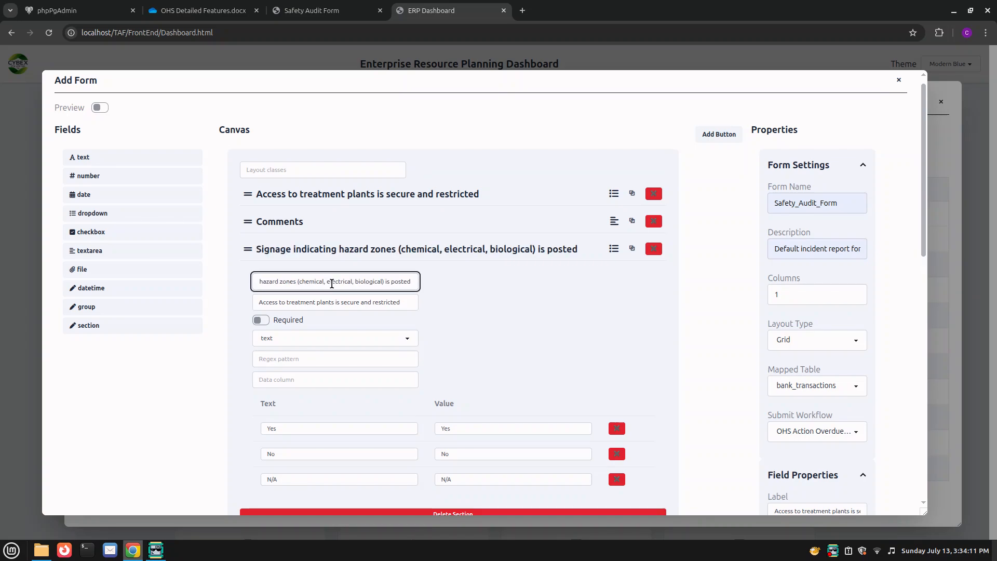
left_click(329, 303)
triple_click(330, 303)
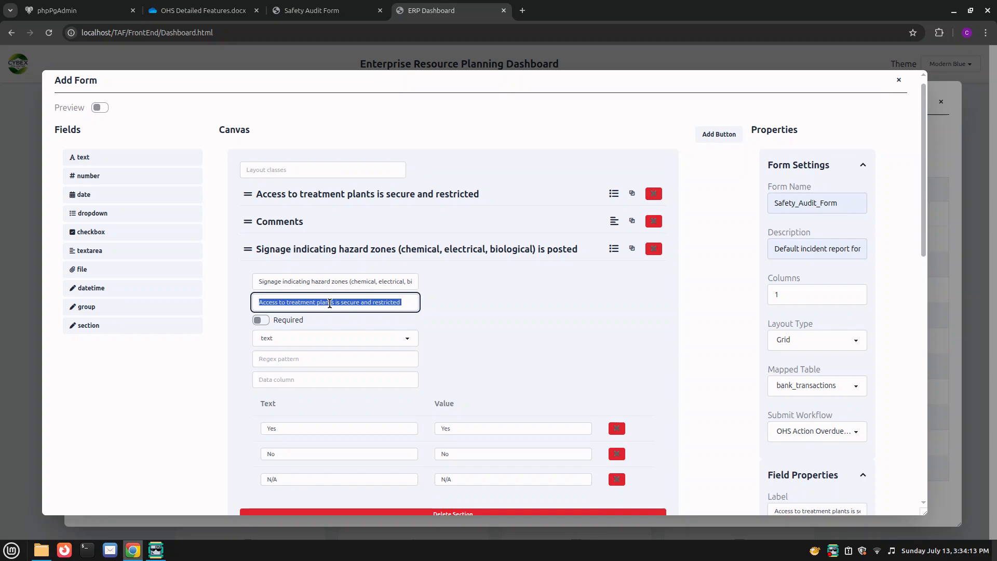
key("ctrl+v")
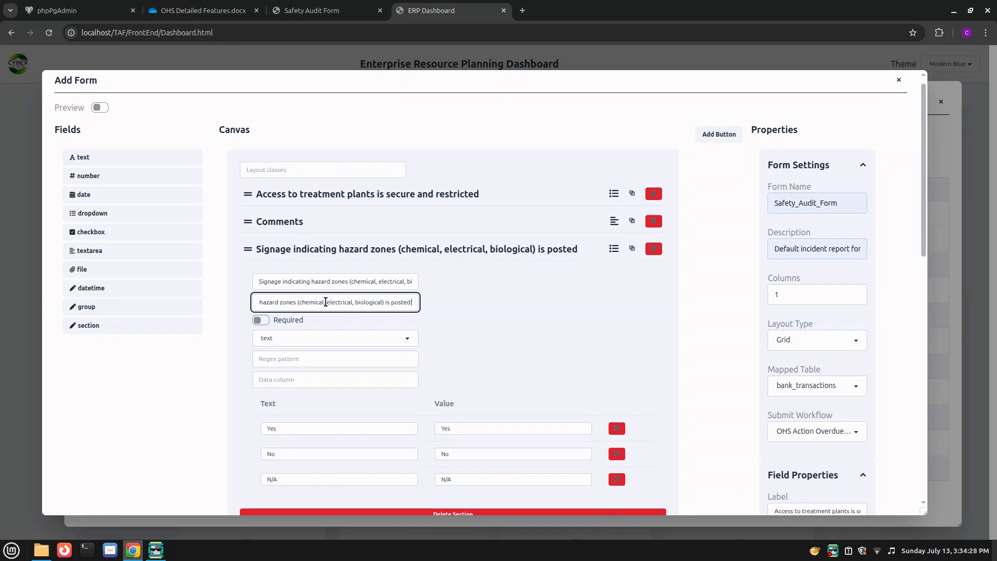
left_click(324, 252)
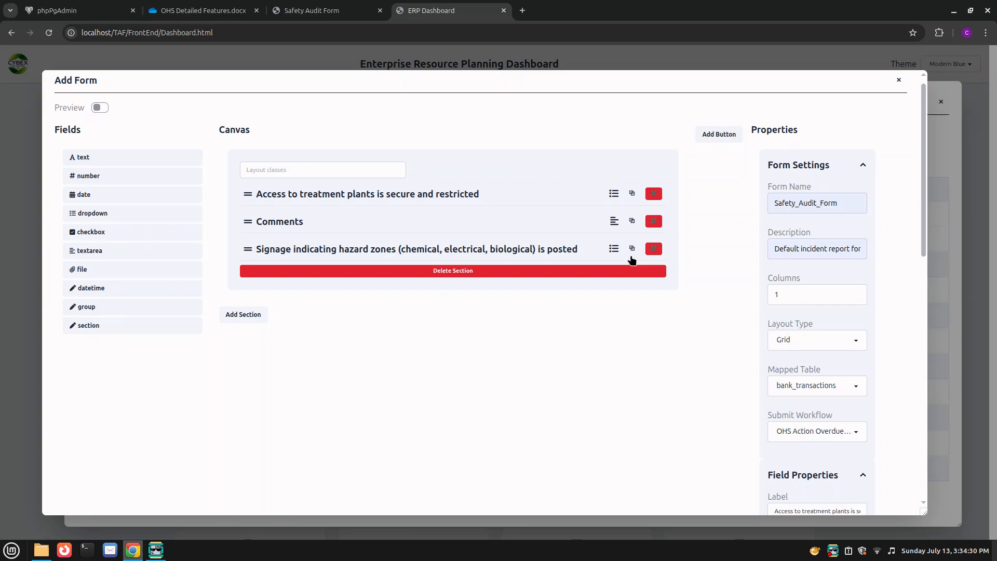
- Duplicate the Comments field and move the copy below the hazard signage checkpoint
left_click(632, 220)
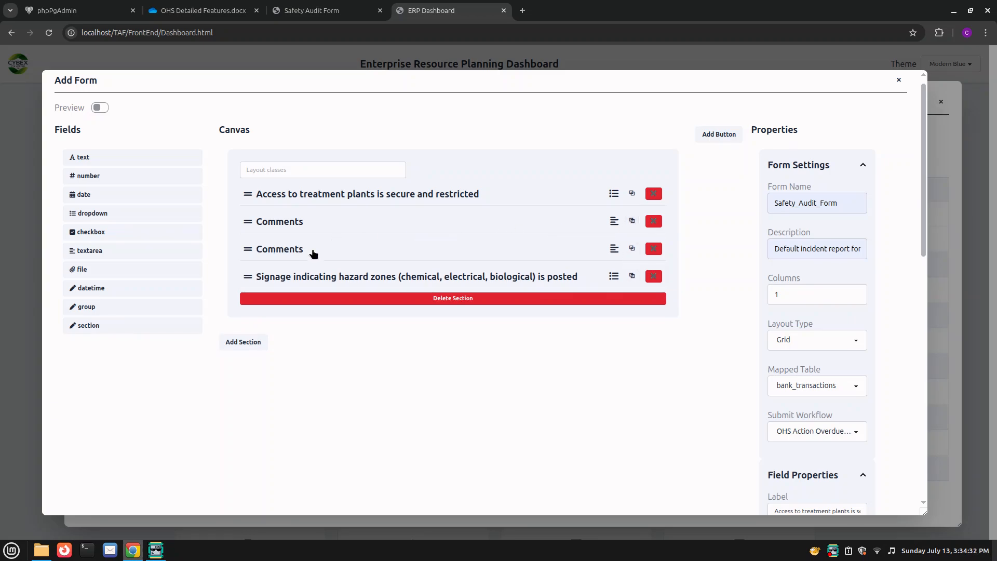
left_click_drag(251, 248, 251, 278)
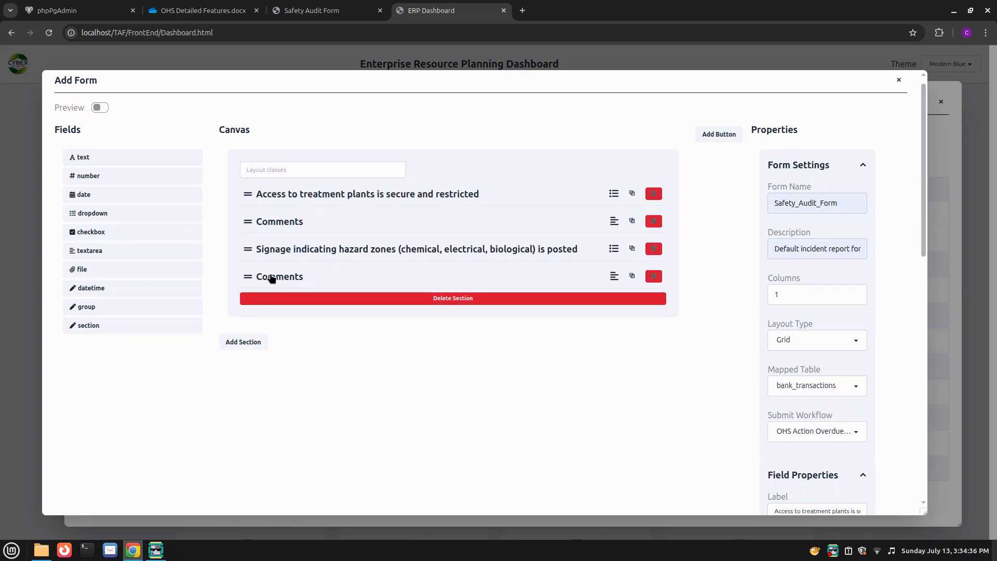